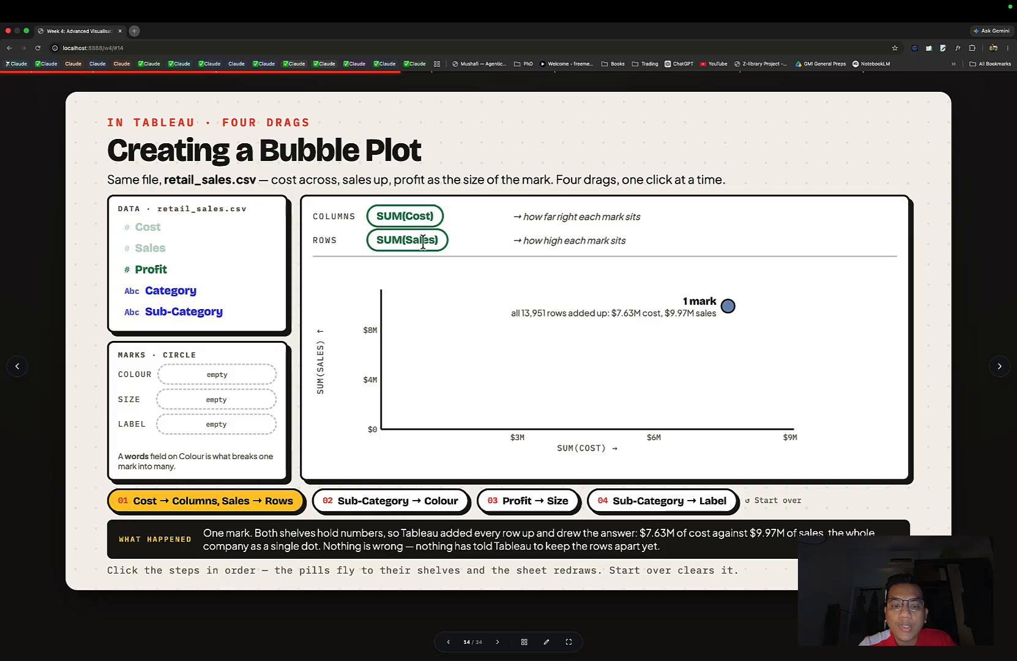
# Switch to Tableau and plot Cost Aud on Columns against Sales Aud on Rows in Sheet 15
pyautogui.hotkey('ctrl', 'Left')
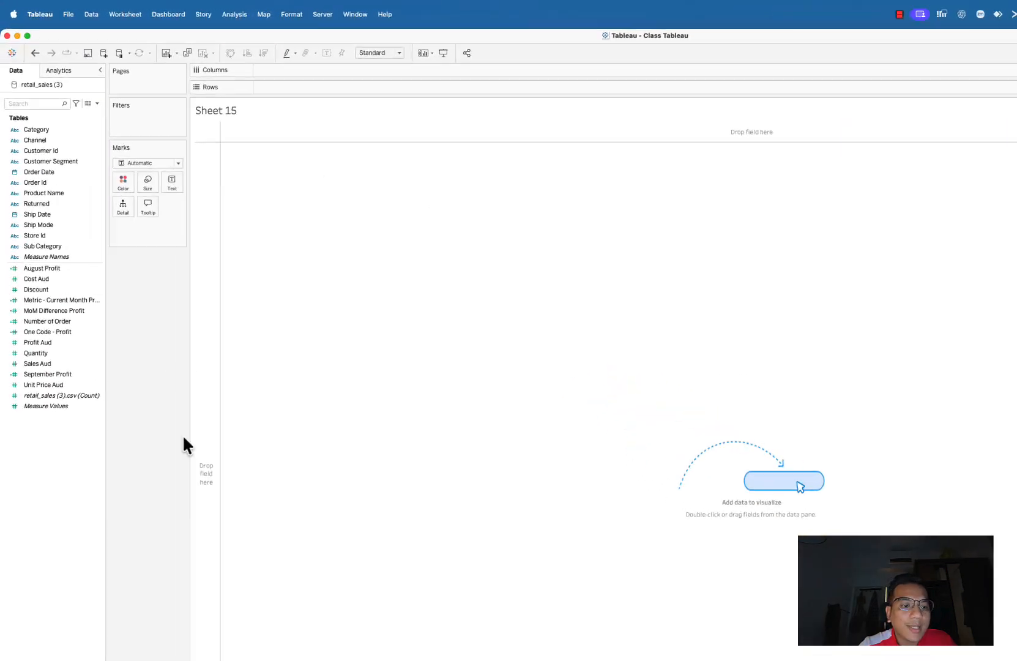
pyautogui.click(82, 467)
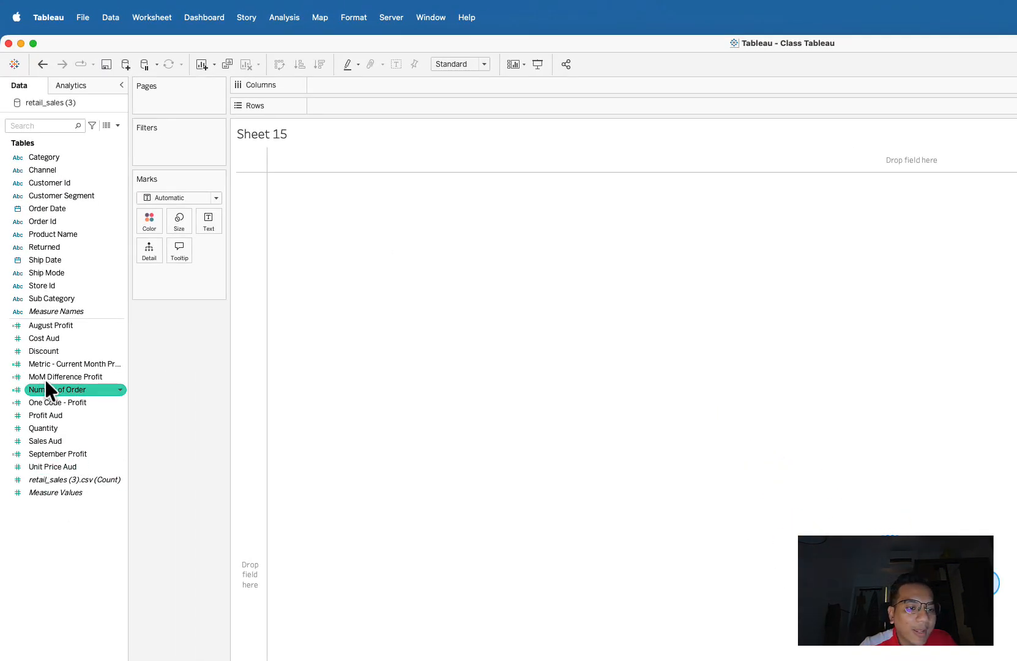
pyautogui.moveTo(42, 338); pyautogui.dragTo(323, 80)
pyautogui.moveTo(51, 441); pyautogui.dragTo(343, 107)
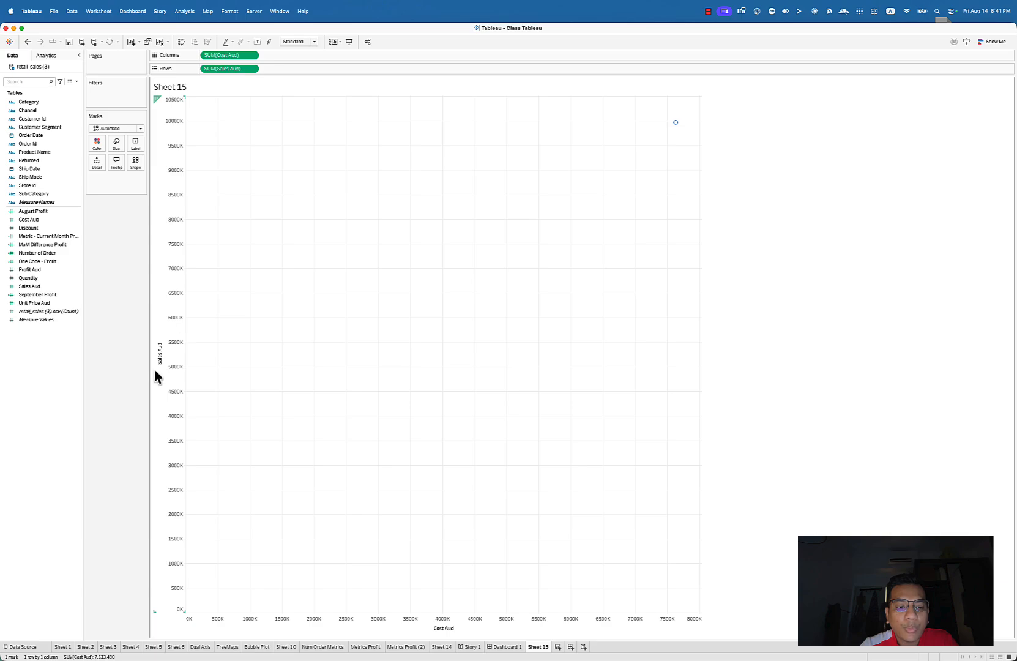
# Run the "Sub-Category → Colour" stage of the bubble plot slide in the browser, and return to Tableau
pyautogui.hotkey('ctrl', 'Right')
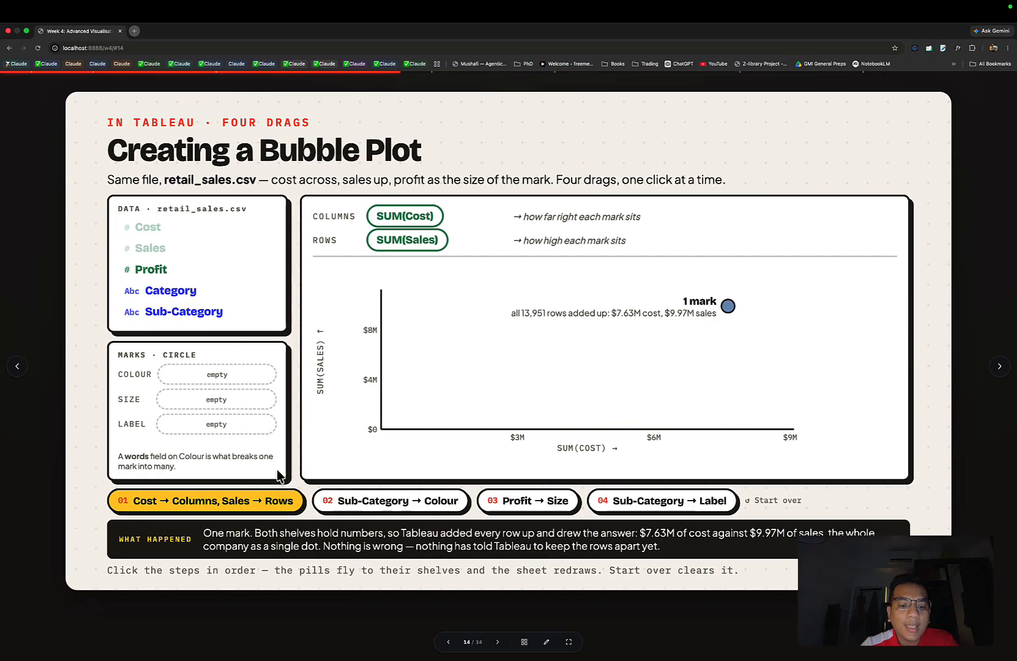
pyautogui.click(330, 501)
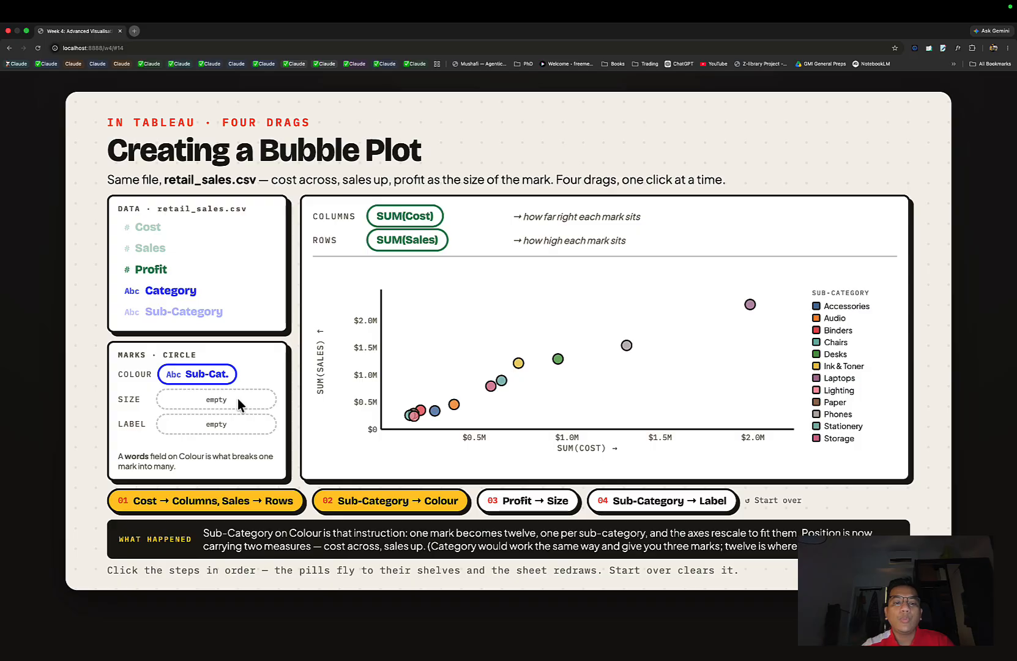
pyautogui.hotkey('ctrl', 'Left')
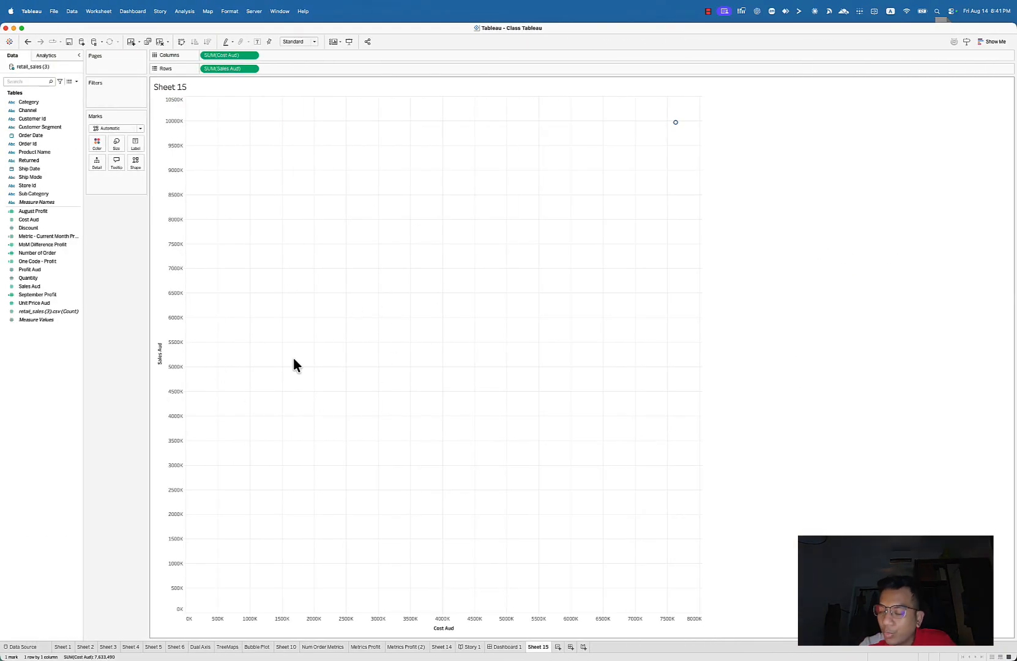
# Split the single mark into one mark per order by adding Order Id to Detail
pyautogui.click(67, 135)
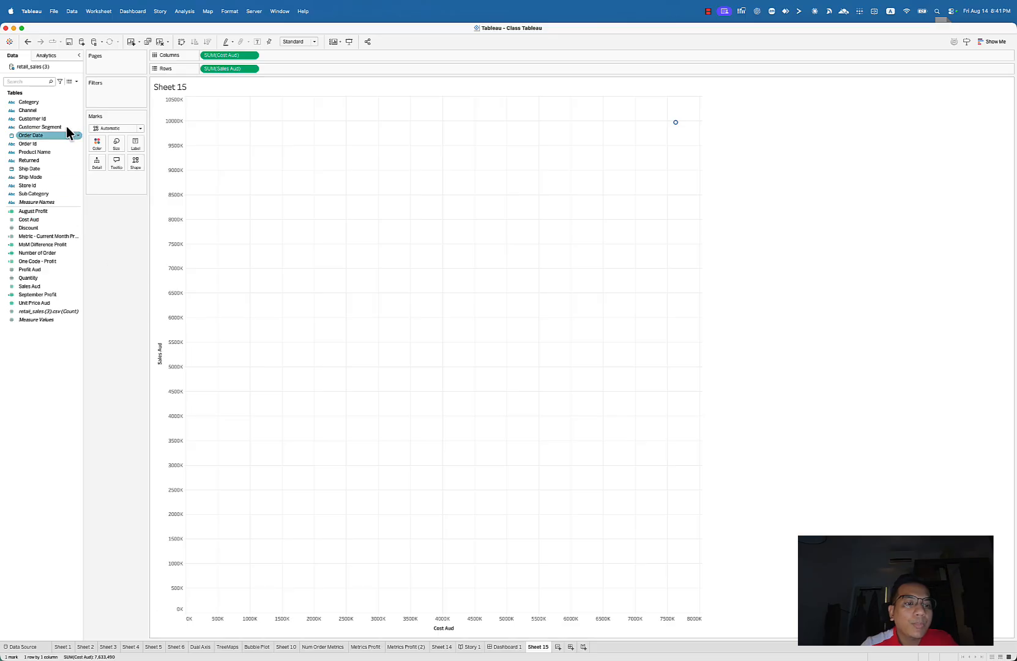
pyautogui.click(49, 211)
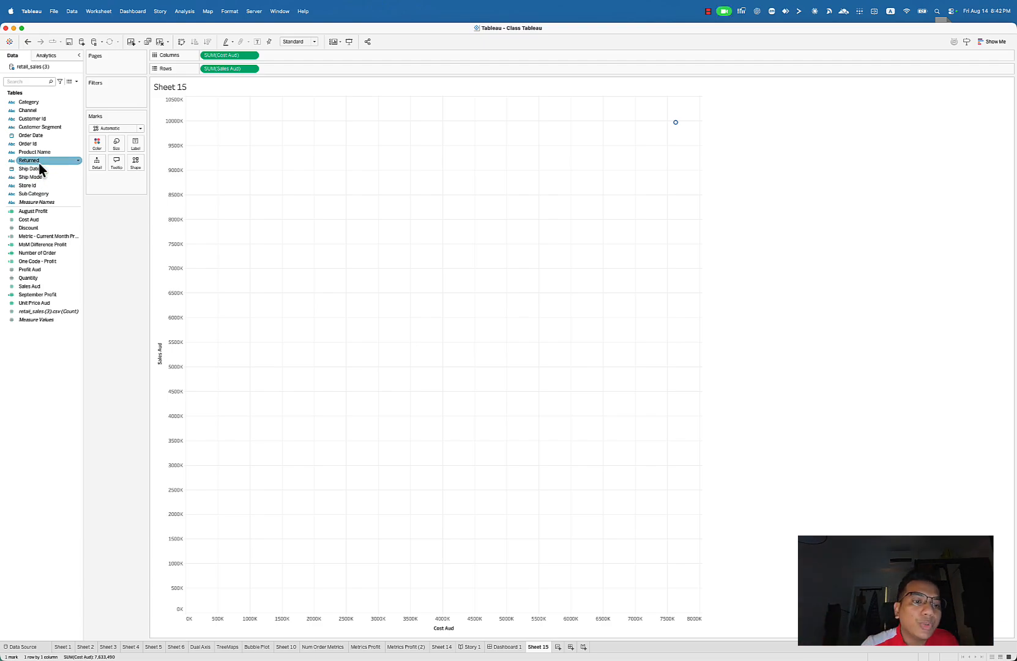
pyautogui.moveTo(30, 145); pyautogui.dragTo(97, 164)
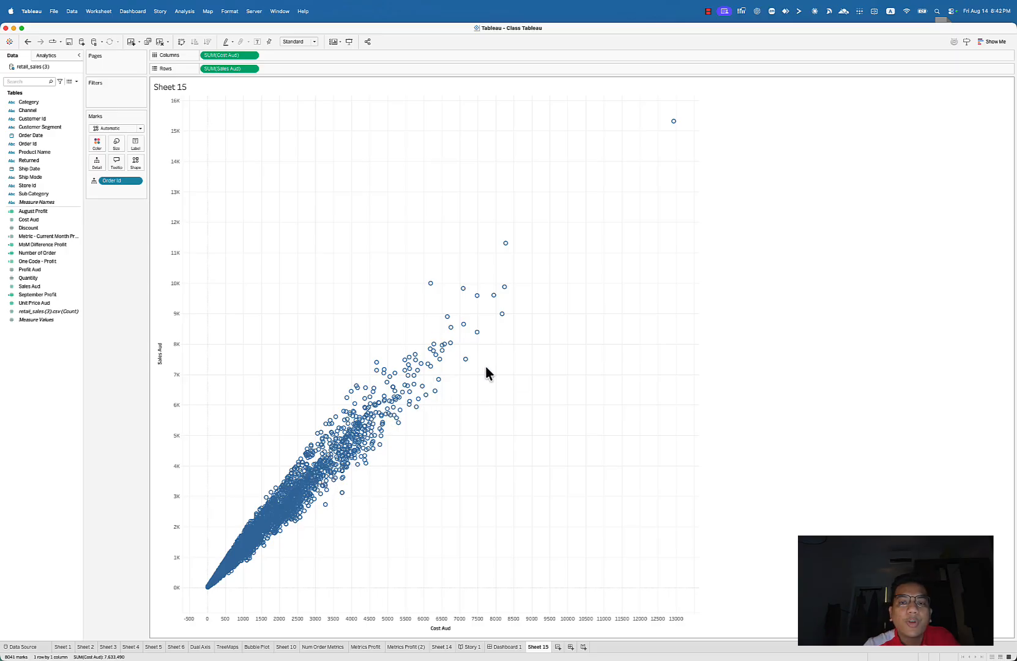
# Replace Order Id with Sub Category on Detail, and colour the marks by Sub Category
pyautogui.moveTo(116, 180); pyautogui.dragTo(96, 163)
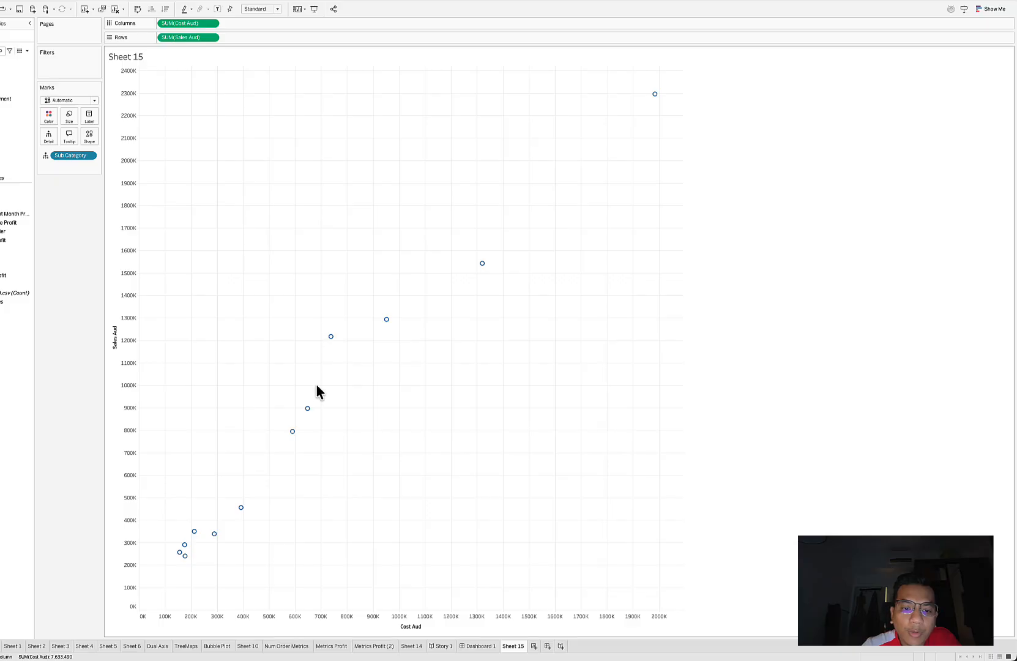
pyautogui.moveTo(214, 538)
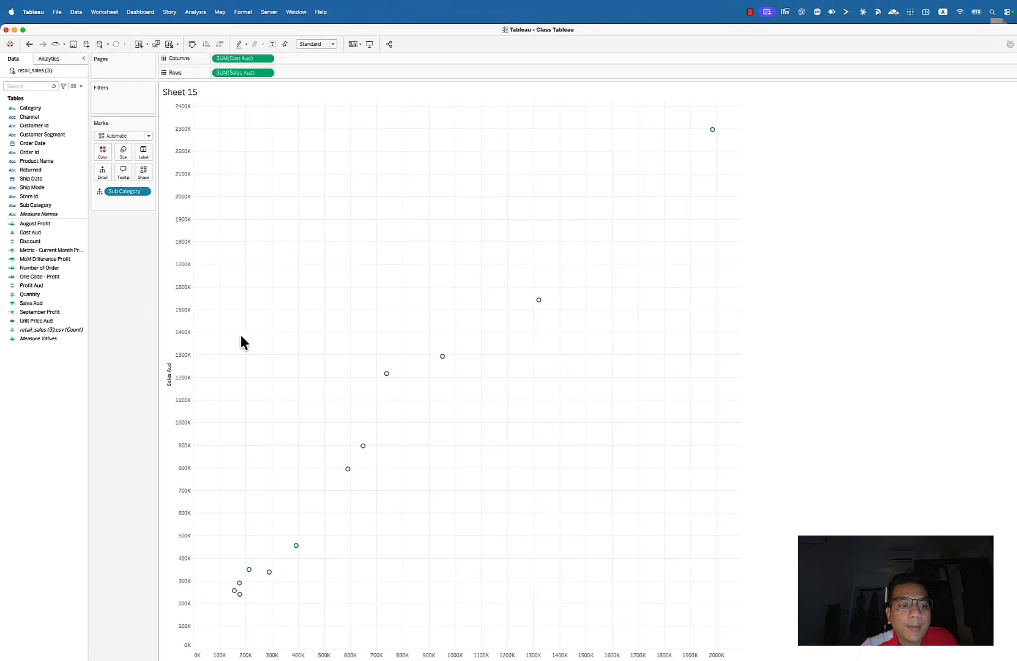
pyautogui.moveTo(47, 193); pyautogui.dragTo(62, 193)
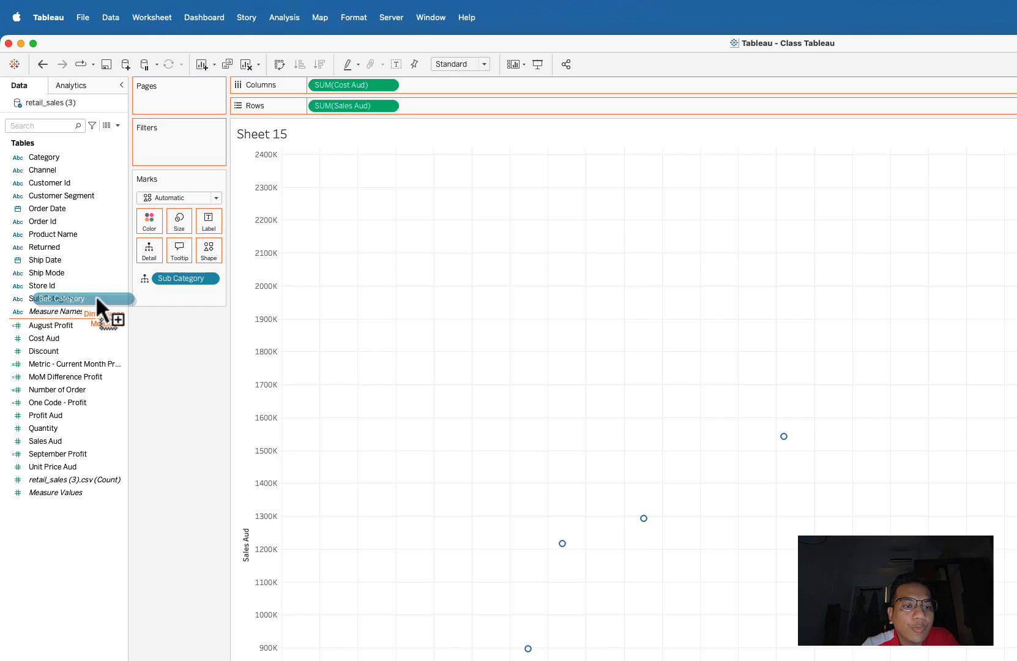
pyautogui.moveTo(96, 294); pyautogui.dragTo(146, 223)
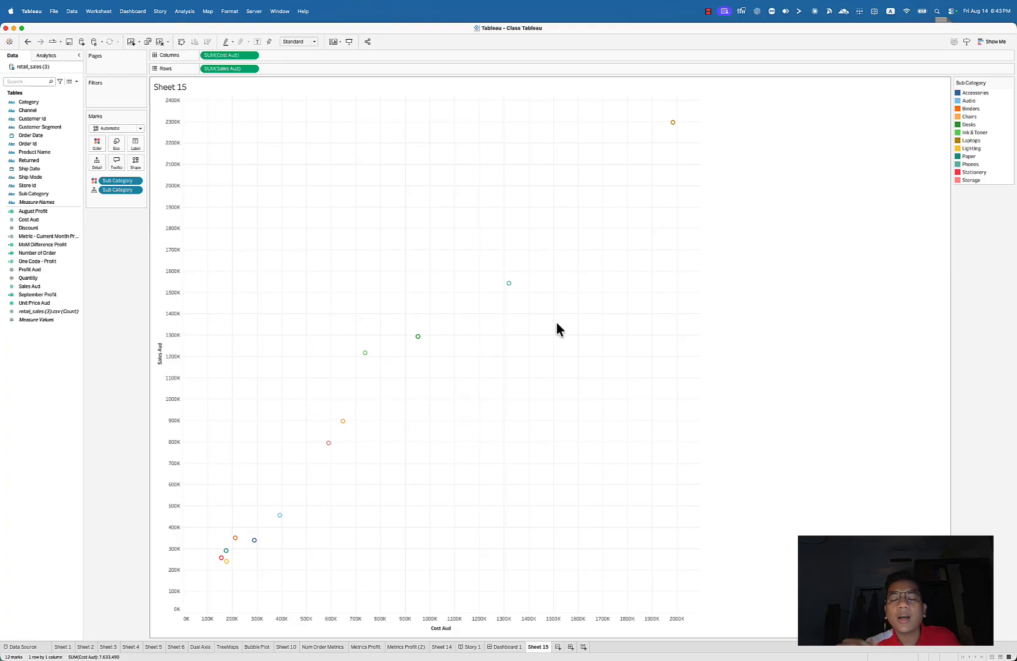
# Run the "Profit → Size" stage of the bubble plot slide in the browser, and return to Tableau
pyautogui.hotkey('ctrl', 'Right')
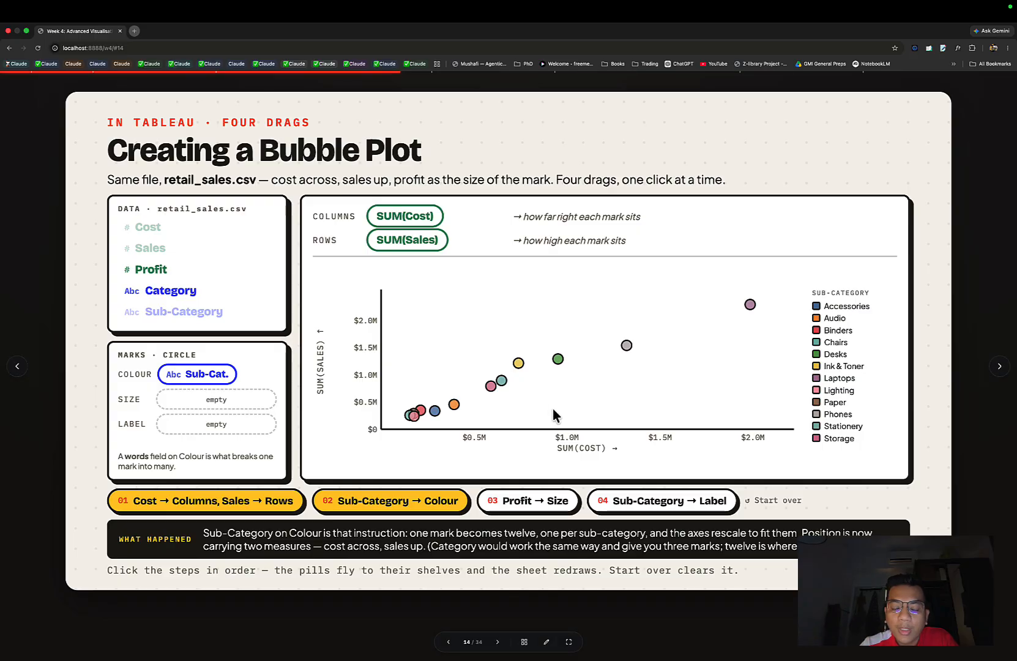
pyautogui.click(535, 501)
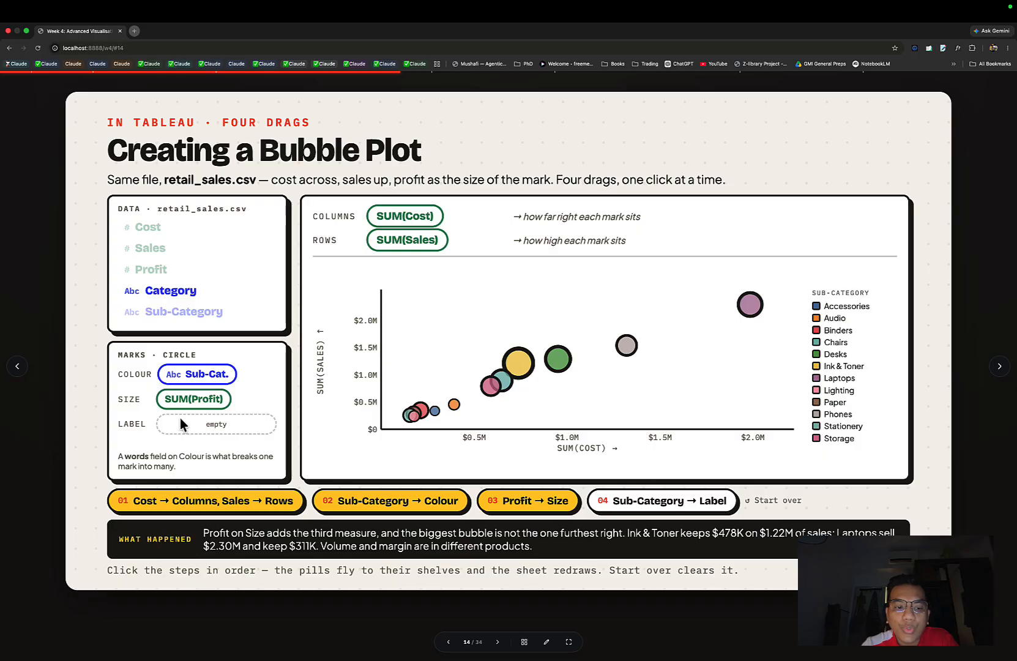
pyautogui.press('super+Tab')
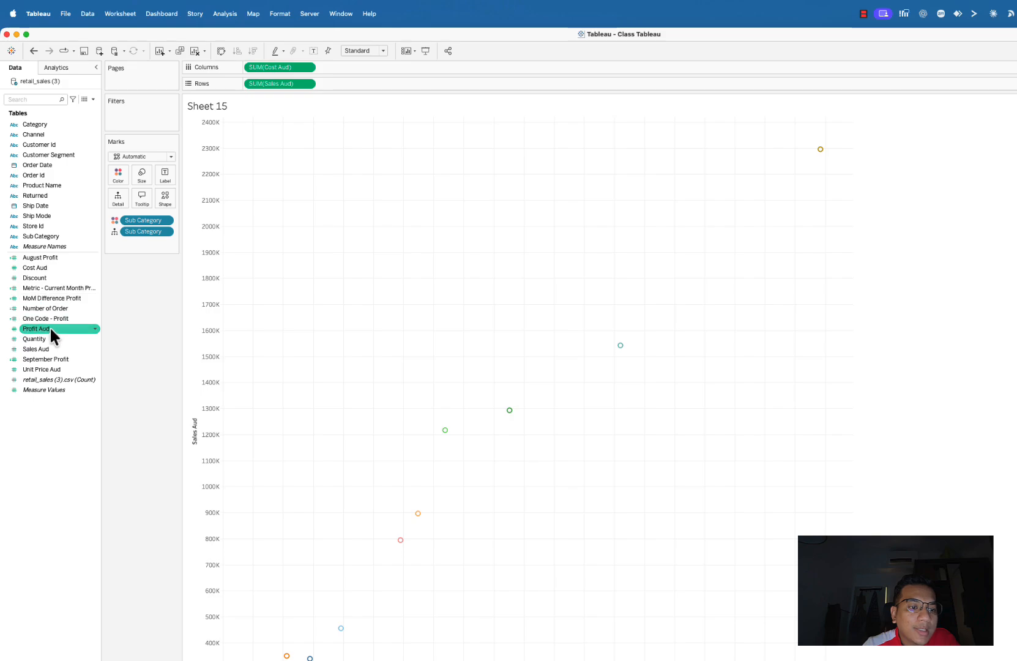
# Size the marks by Profit Aud and enlarge the bubbles to nearly the maximum size
pyautogui.moveTo(43, 334); pyautogui.dragTo(140, 177)
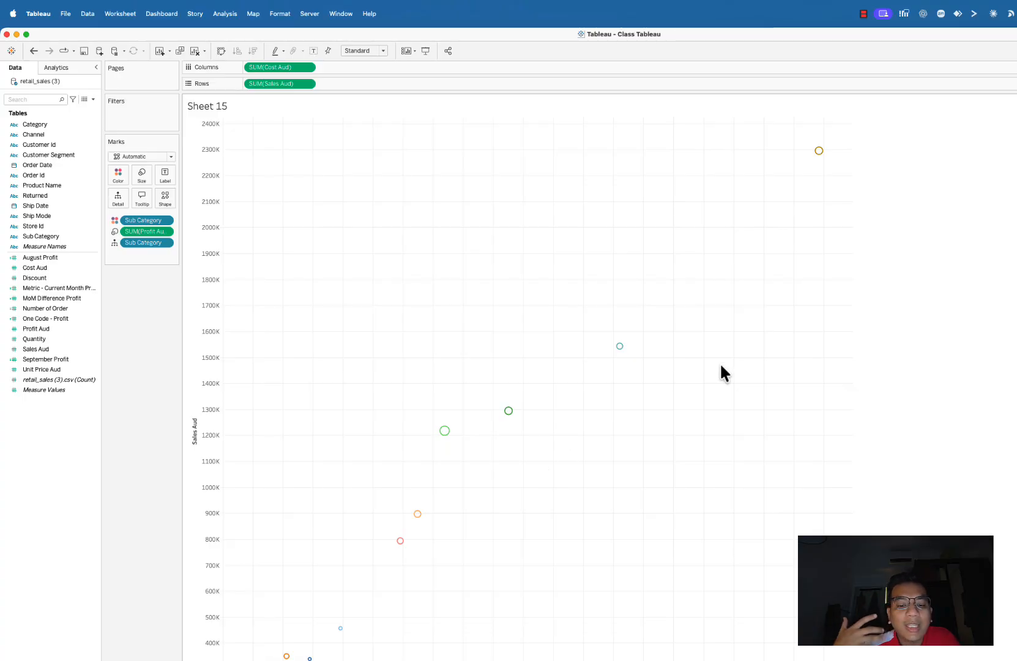
pyautogui.click(142, 174)
pyautogui.click(187, 189)
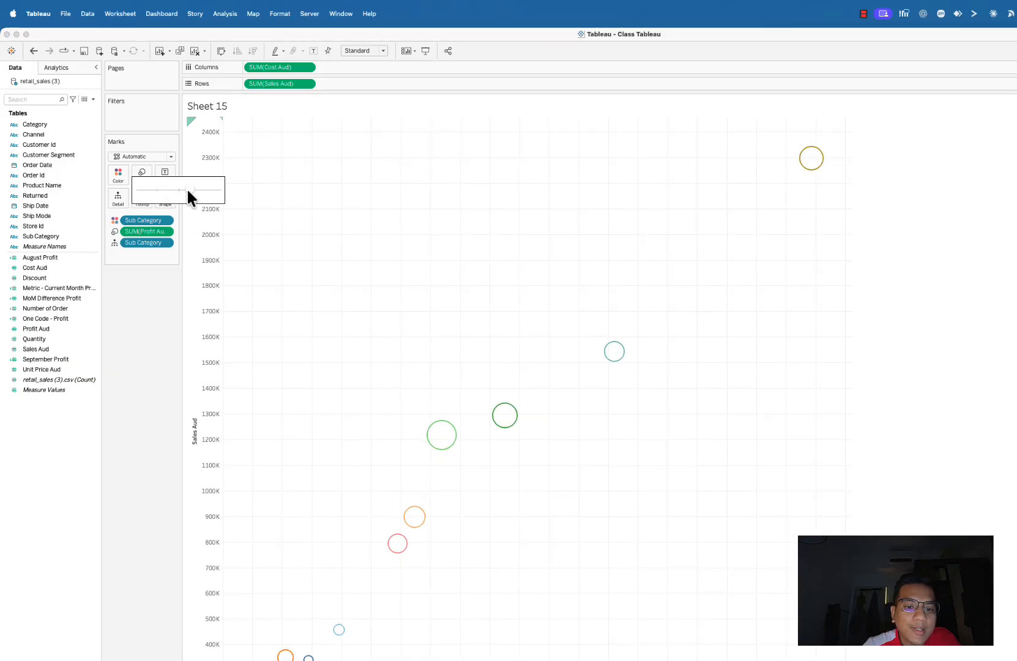
pyautogui.moveTo(186, 189); pyautogui.dragTo(224, 210)
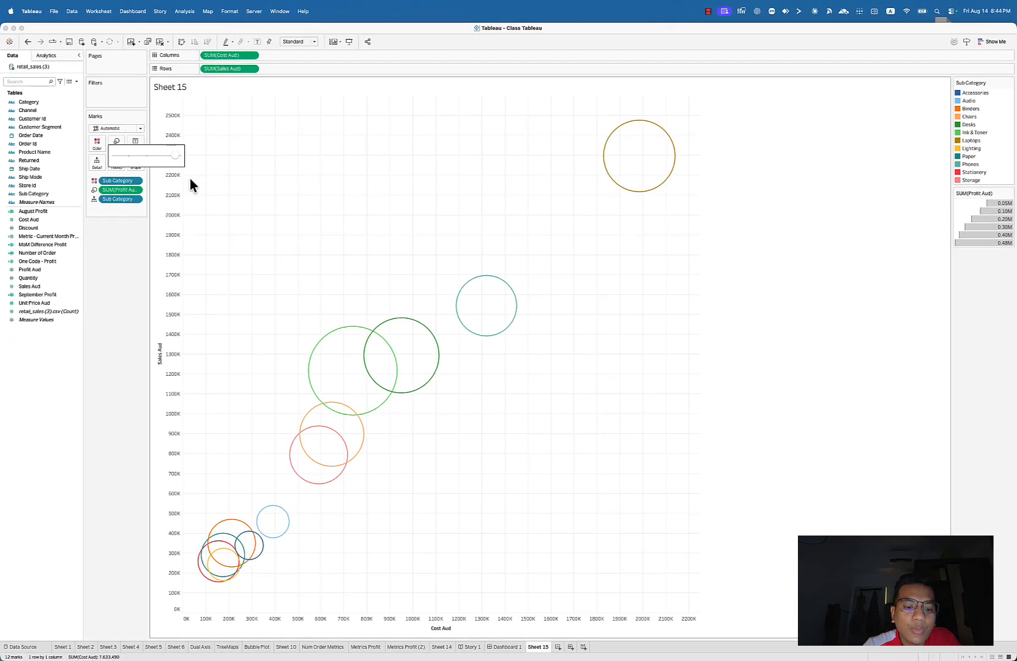
pyautogui.click(507, 454)
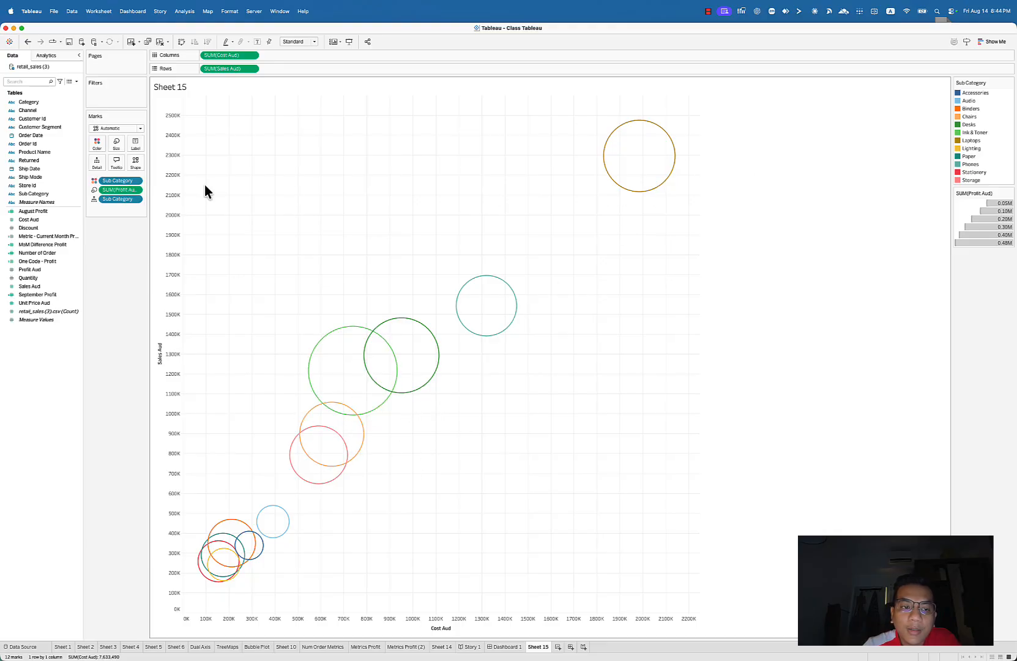
# Reduce the bubbles to a moderate size that limits their overlap, and inspect the Audio, Ink & Toner and Desks marks
pyautogui.click(122, 144)
pyautogui.click(162, 164)
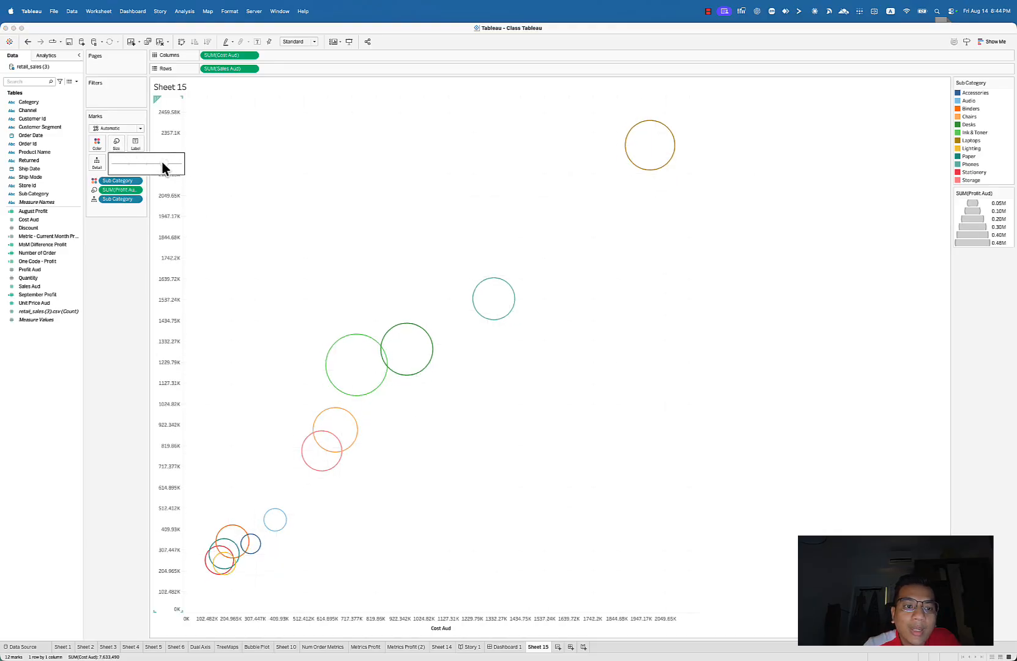
pyautogui.moveTo(159, 164); pyautogui.dragTo(165, 164)
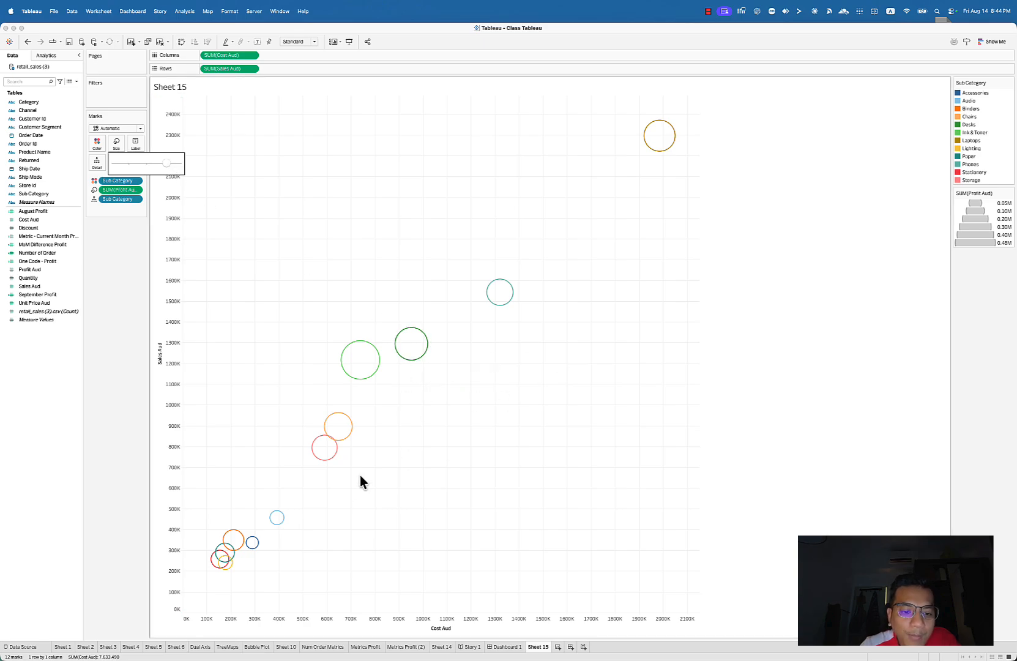
pyautogui.click(376, 500)
pyautogui.moveTo(277, 520)
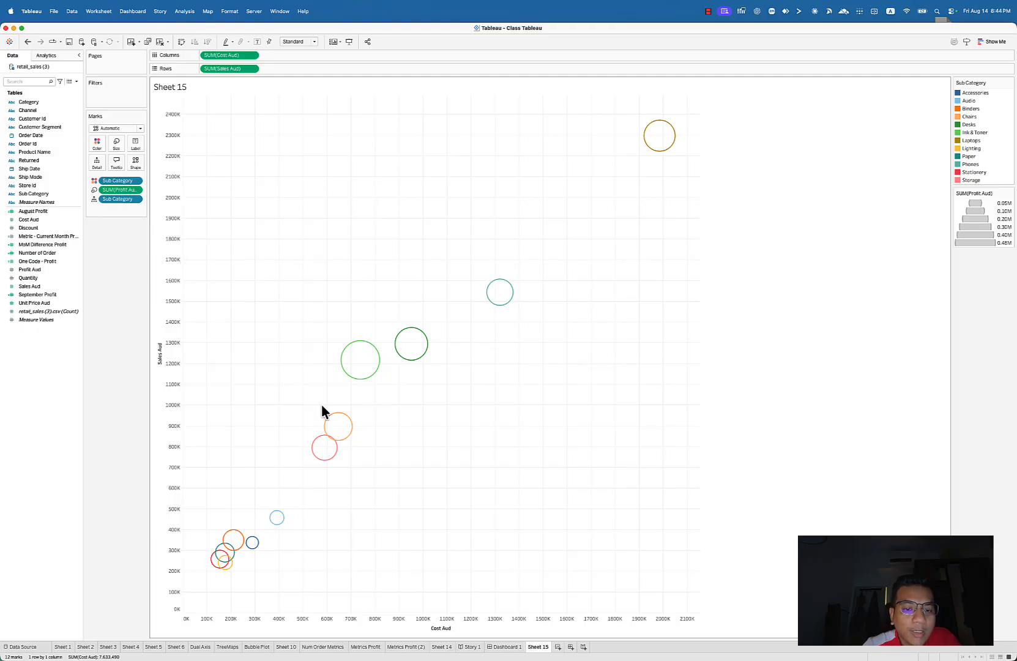
pyautogui.moveTo(356, 373)
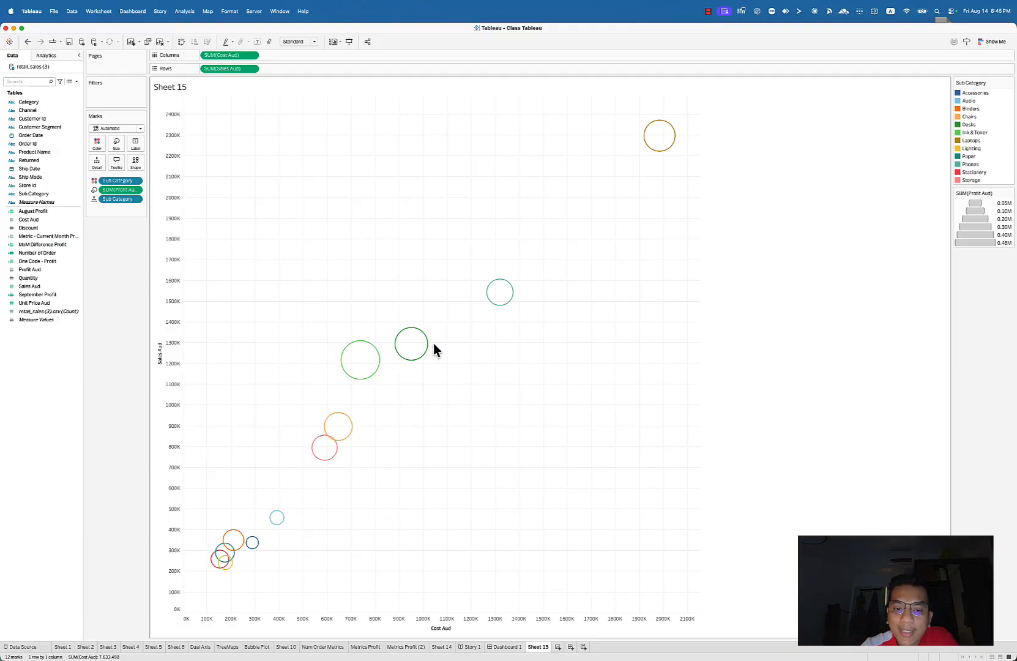
pyautogui.moveTo(416, 350)
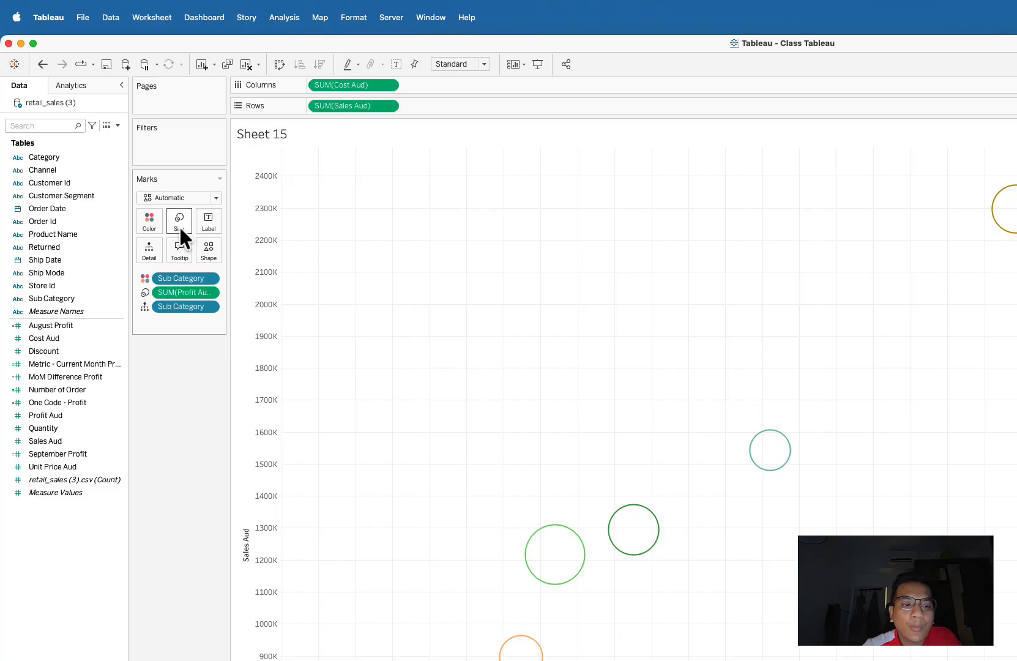
# Change the mark shape from open circles to filled circles
pyautogui.click(203, 252)
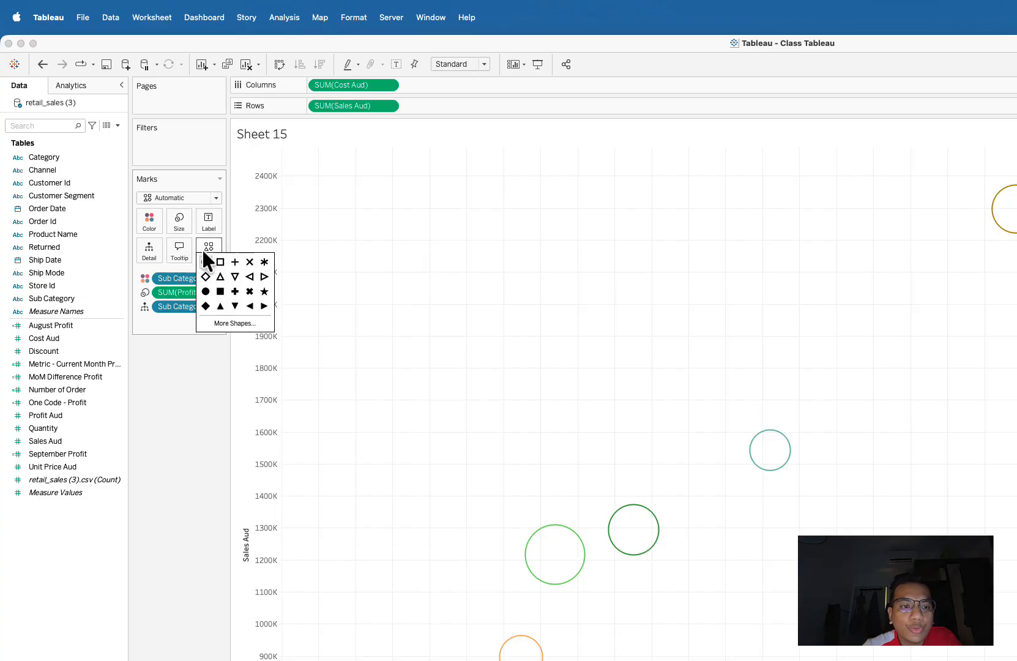
pyautogui.click(206, 292)
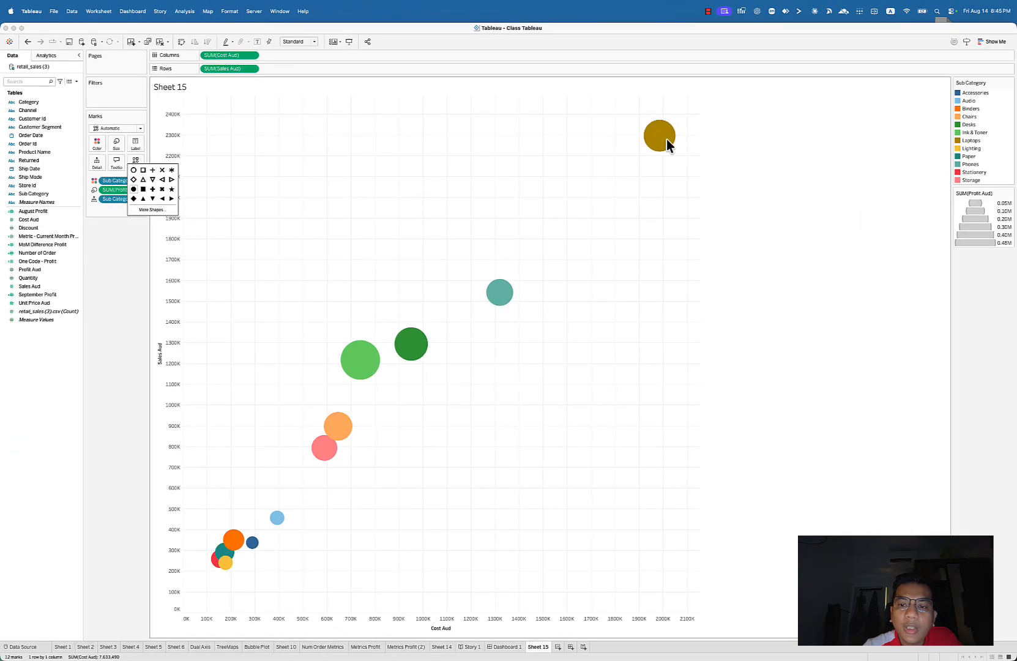
pyautogui.moveTo(530, 644)
pyautogui.click(699, 243)
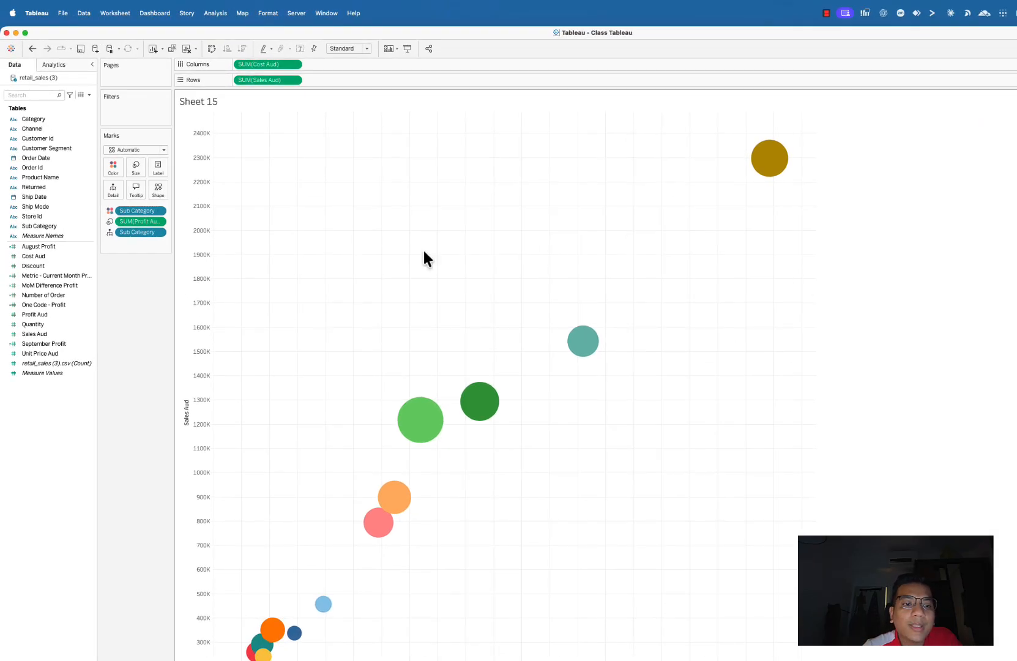
# Lower the opacity of the bubble colours to 68%
pyautogui.click(111, 171)
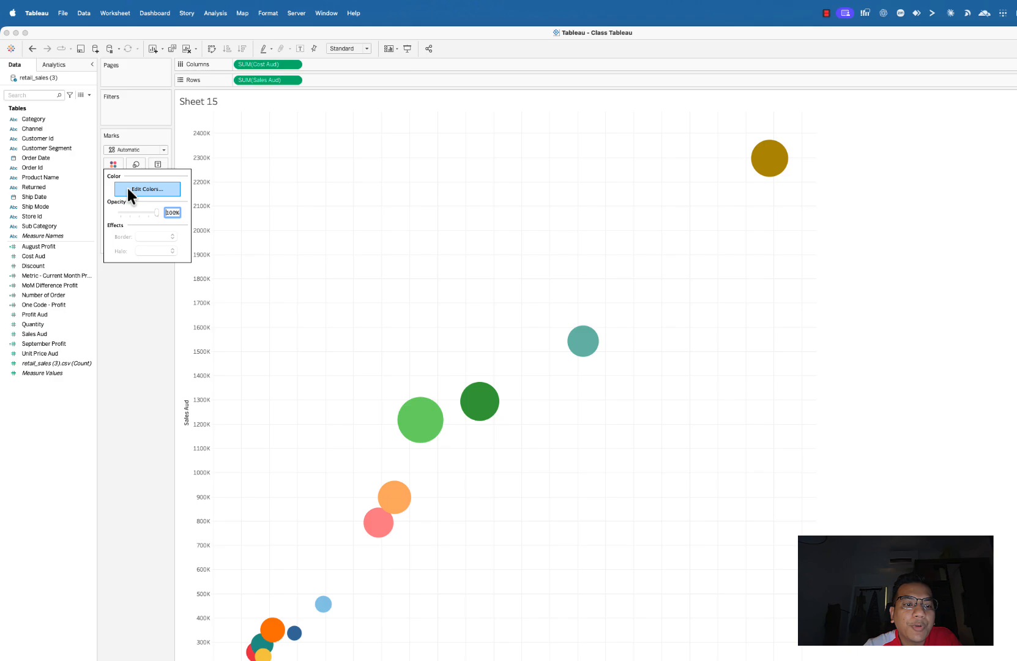
pyautogui.click(149, 212)
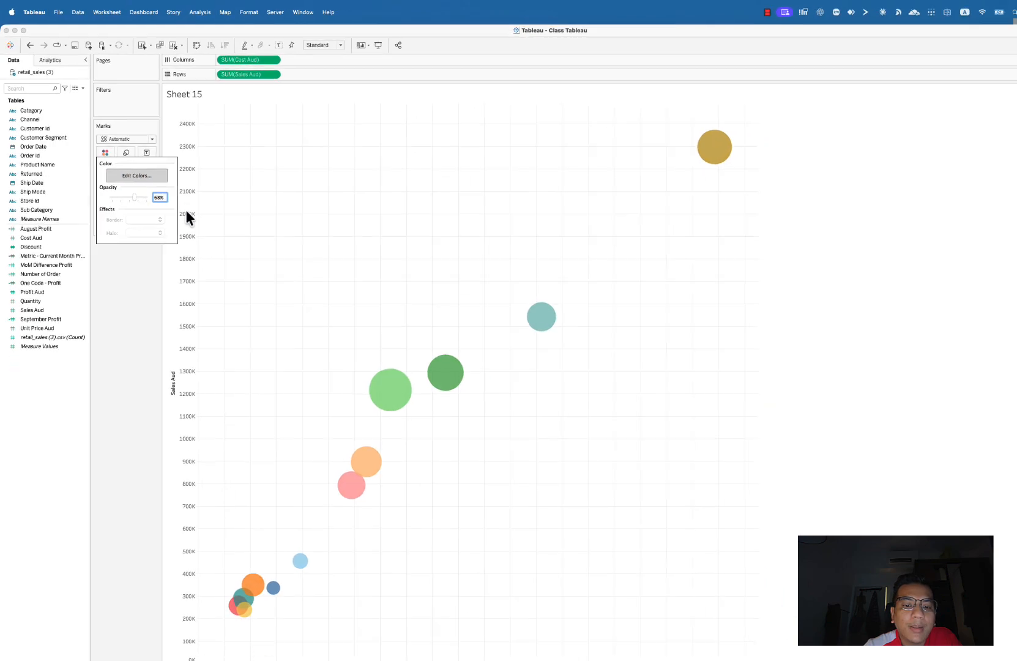
pyautogui.click(273, 278)
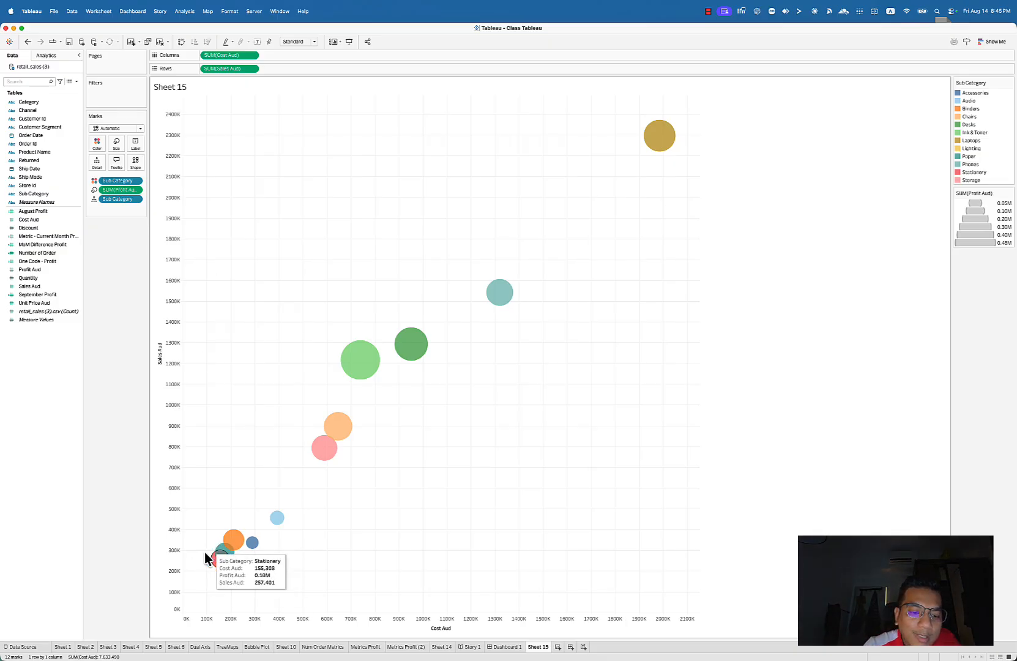
# Inspect the tooltip details of the overlapping low-cost bubbles and of the Laptops, Desks and Ink & Toner bubbles
pyautogui.moveTo(237, 568)
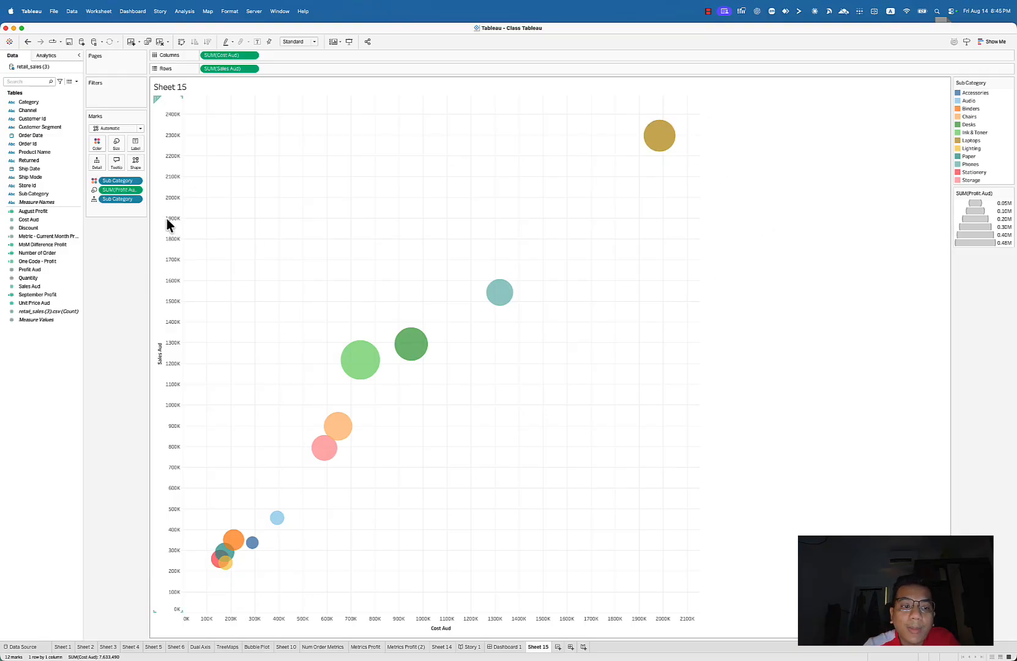
pyautogui.click(53, 221)
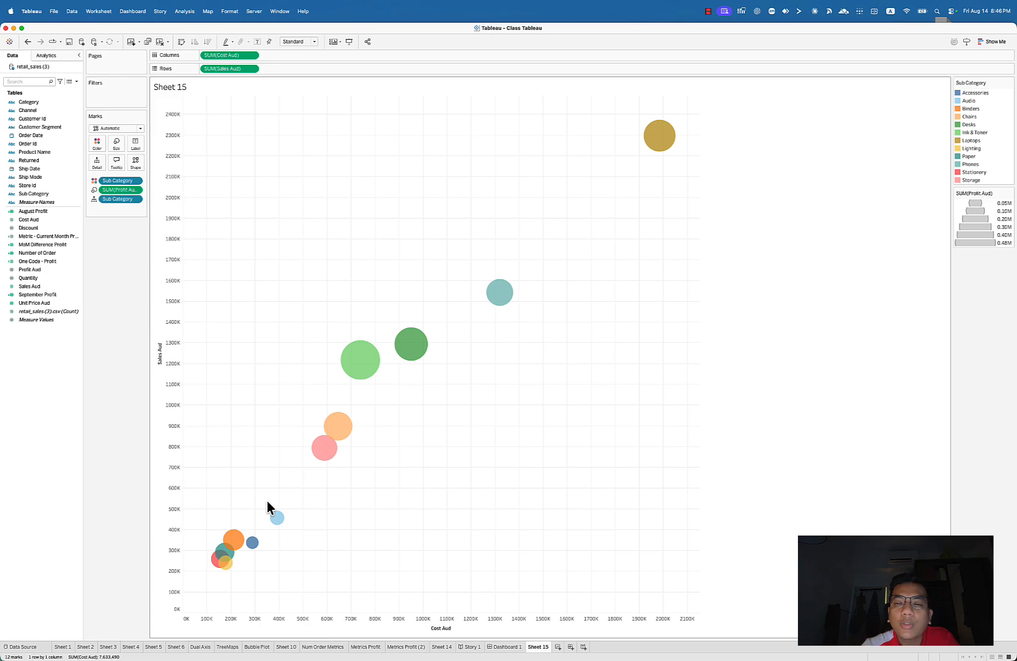
pyautogui.moveTo(666, 149)
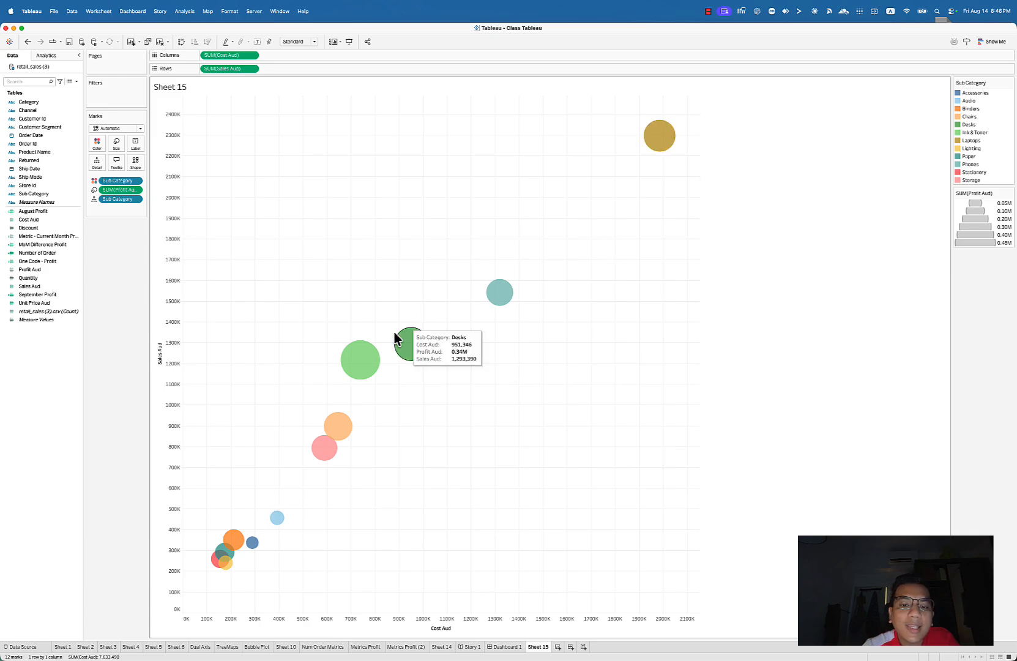
pyautogui.moveTo(355, 360)
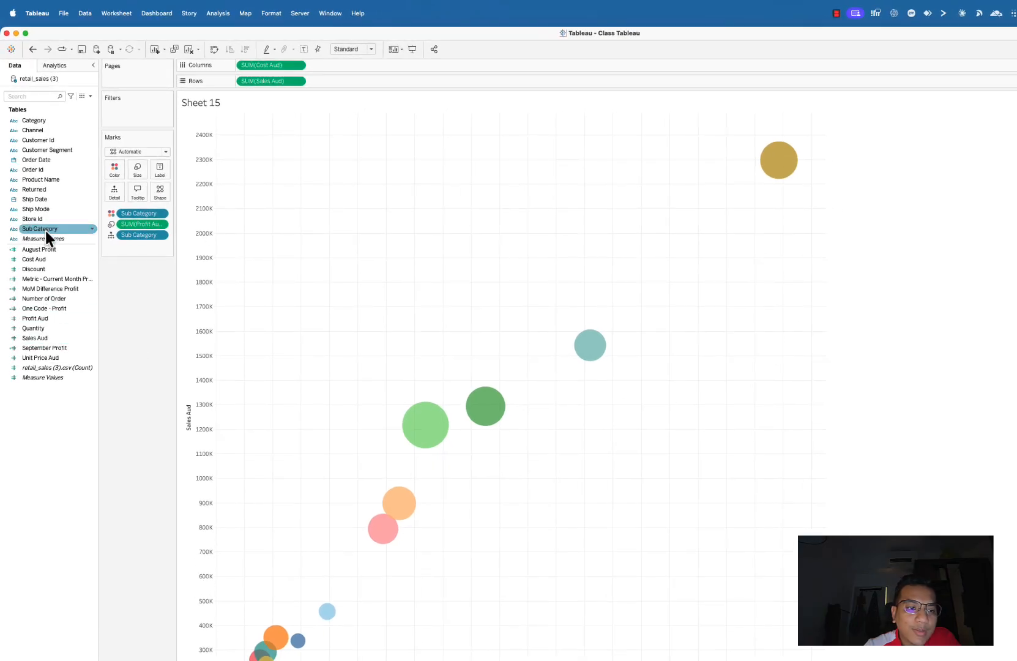
# Label each bubble with its Sub Category and its summed Profit Aud value
pyautogui.moveTo(61, 228); pyautogui.dragTo(153, 167)
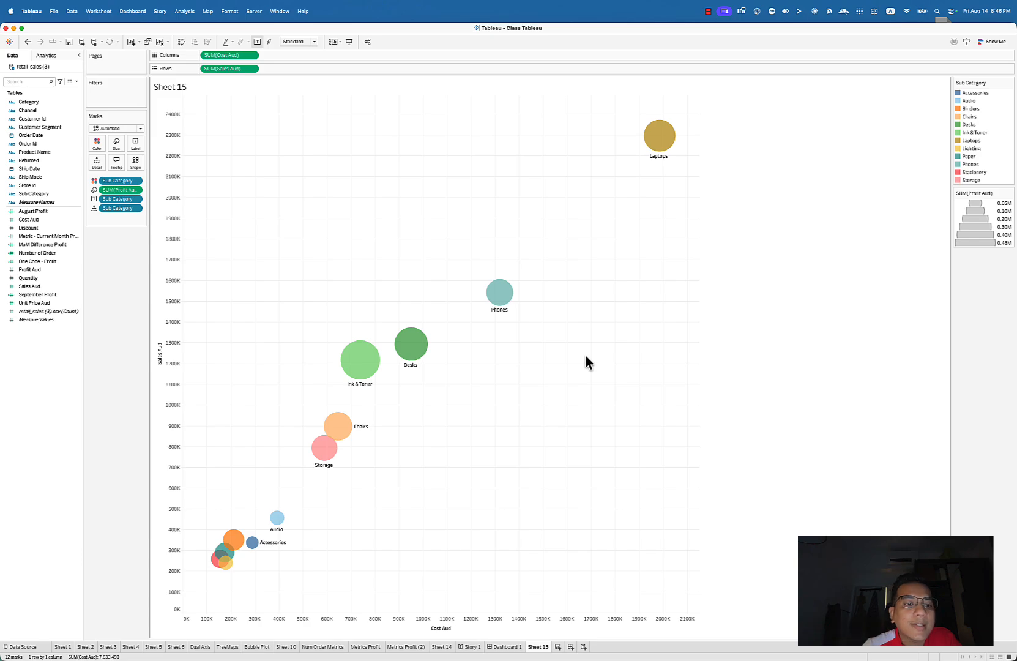
pyautogui.click(63, 219)
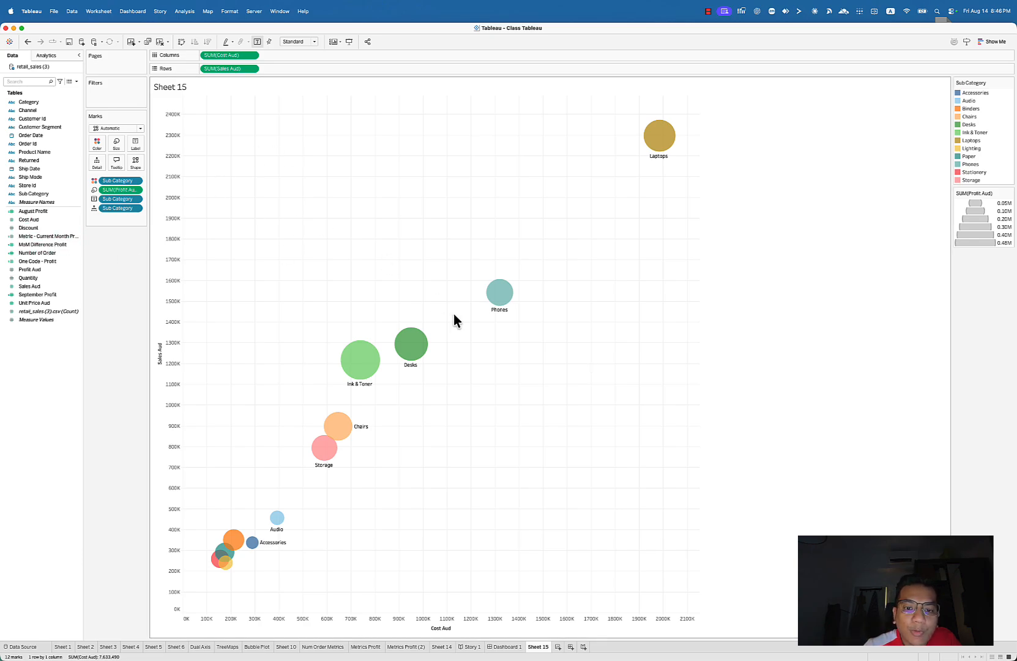
pyautogui.moveTo(22, 275); pyautogui.dragTo(133, 147)
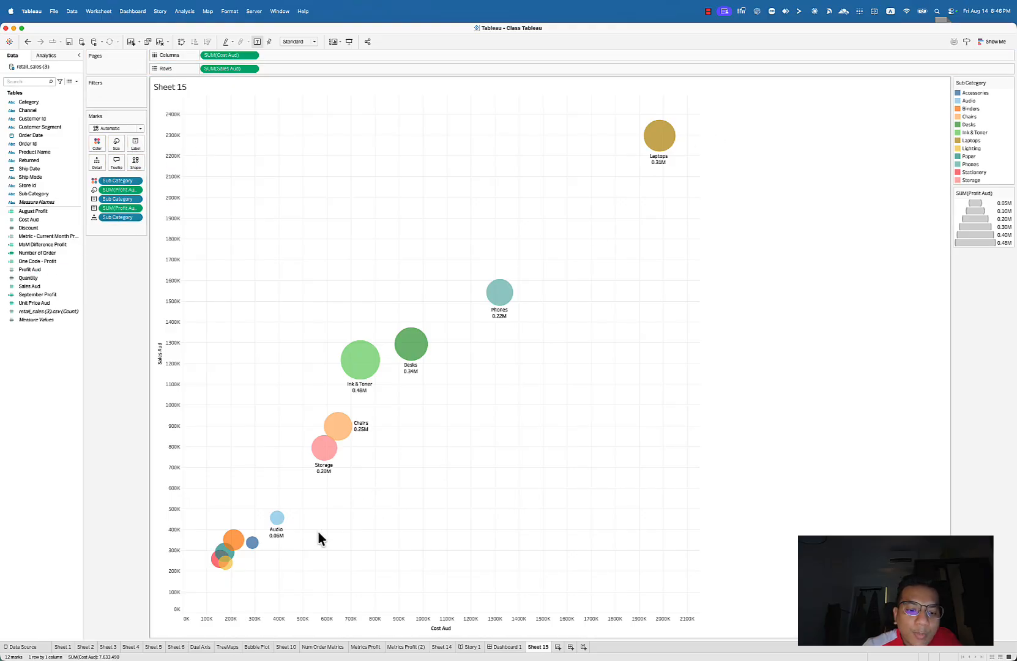
# Inspect the tooltip details of the Accessories, Audio and Storage bubbles
pyautogui.moveTo(251, 549)
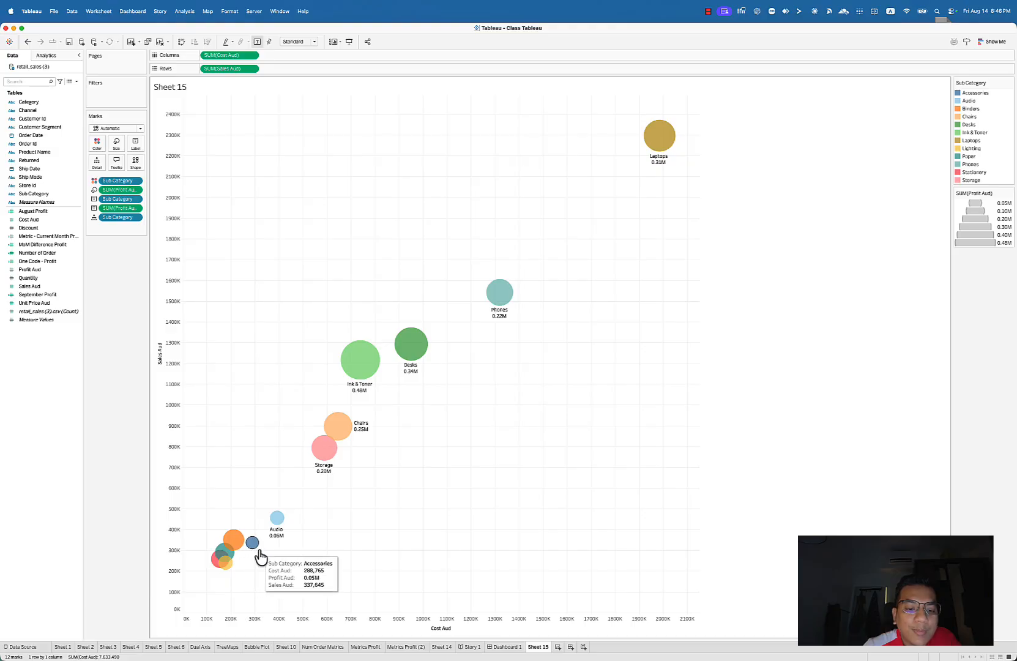
pyautogui.moveTo(286, 525)
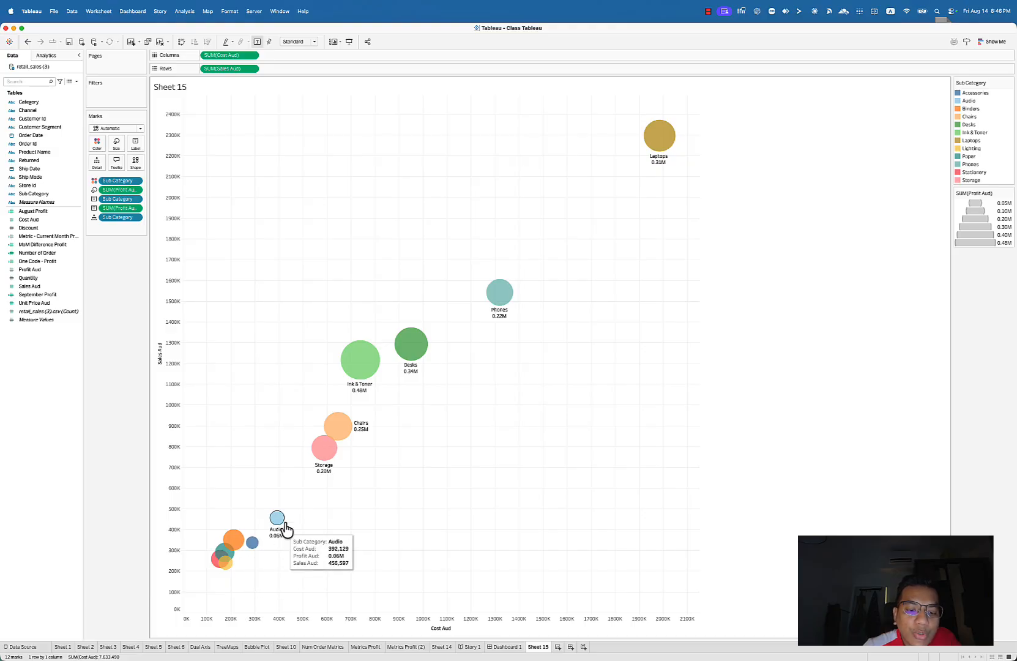
pyautogui.moveTo(323, 462)
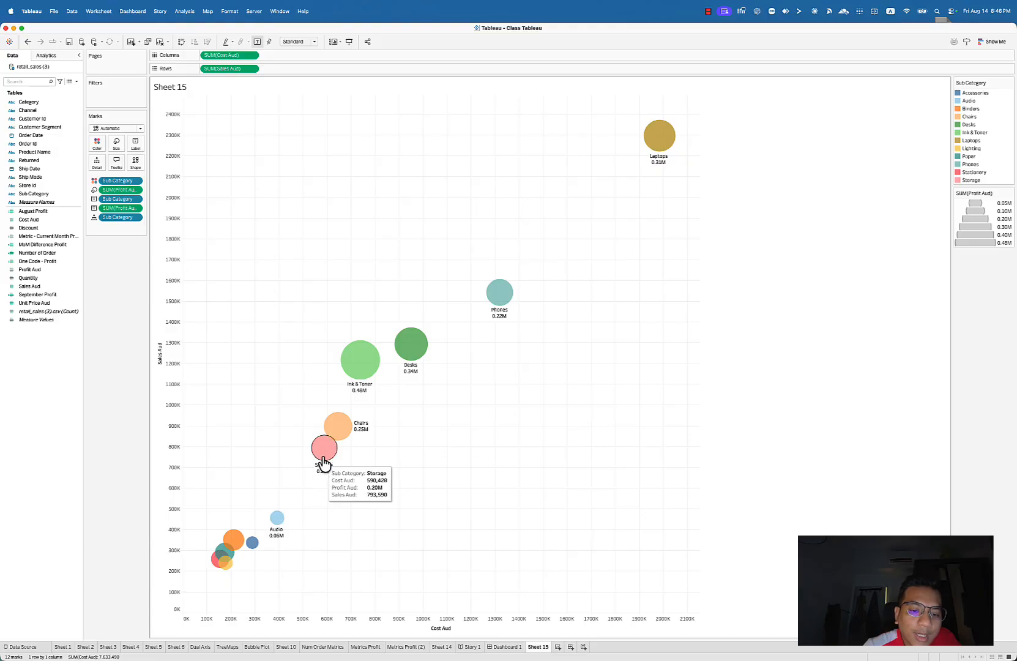